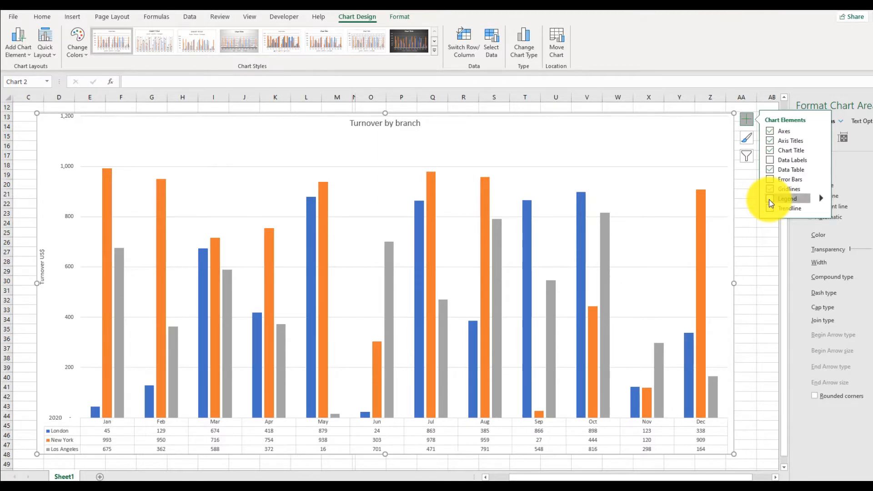
# - Add a legend to the Turnover by branch chart and move it to the empty area above the October and November bars
pyautogui.click(769, 199)
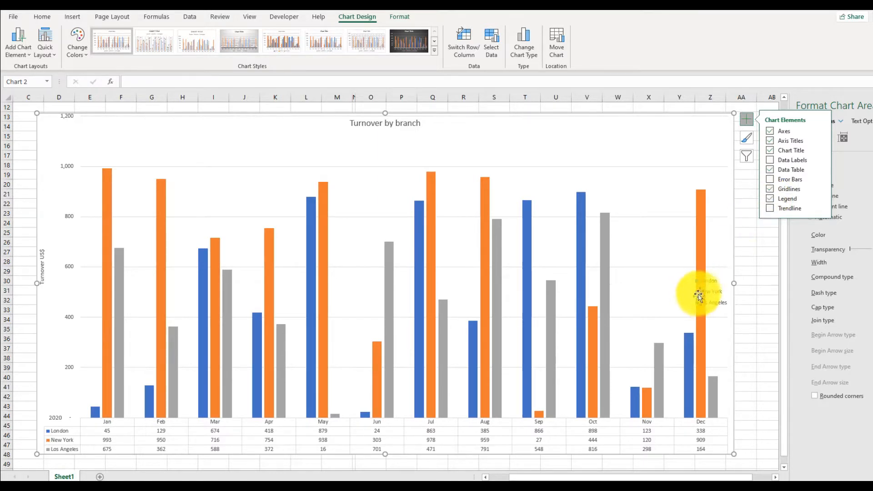
pyautogui.click(713, 283)
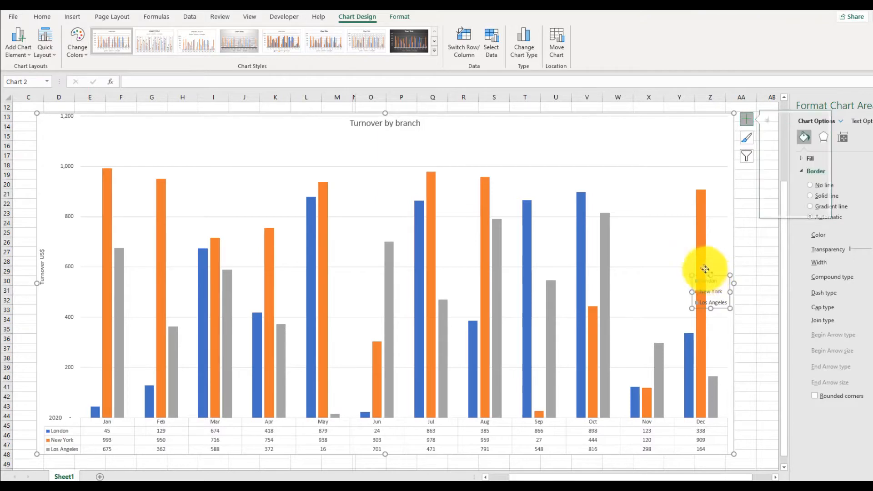
pyautogui.moveTo(636, 236); pyautogui.dragTo(643, 130)
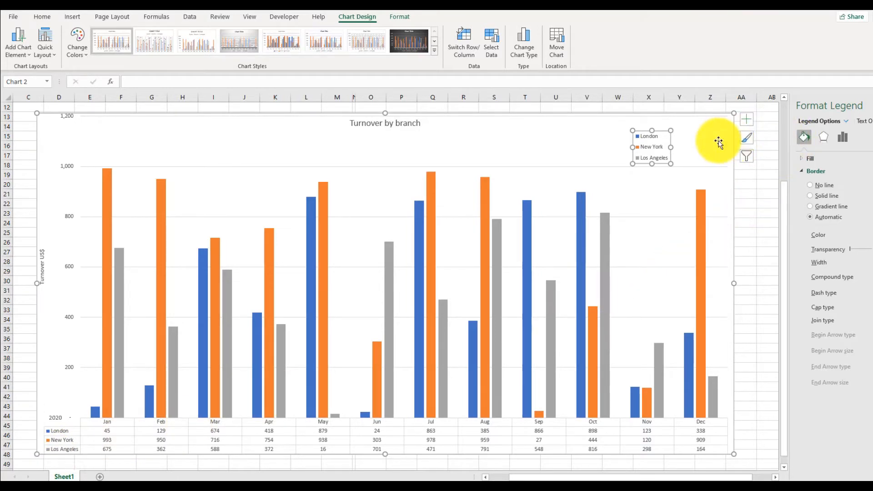
pyautogui.click(723, 139)
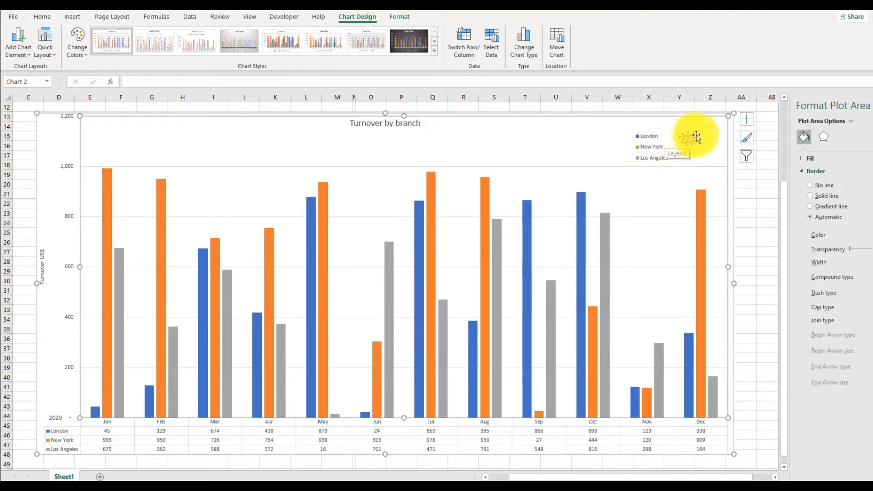
pyautogui.click(742, 121)
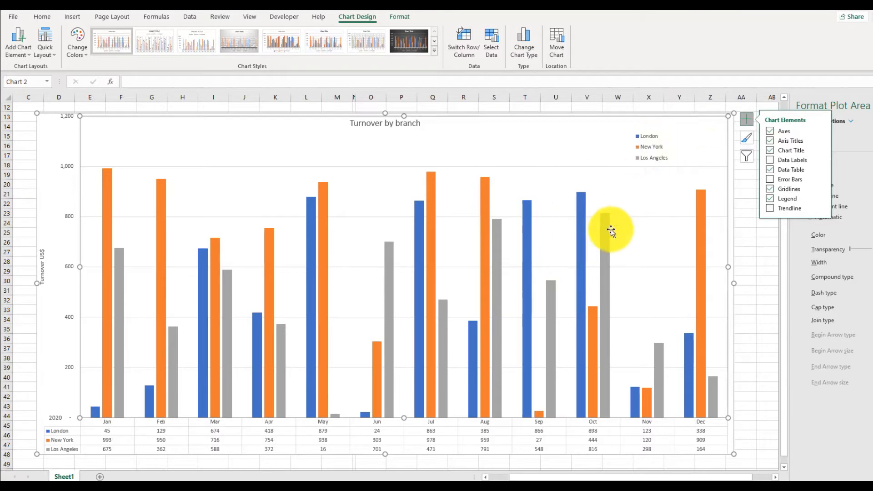
# - Widen the legend so its three branch entries sit in a single row, and open its shadow settings
pyautogui.click(647, 146)
pyautogui.moveTo(629, 146); pyautogui.dragTo(542, 156)
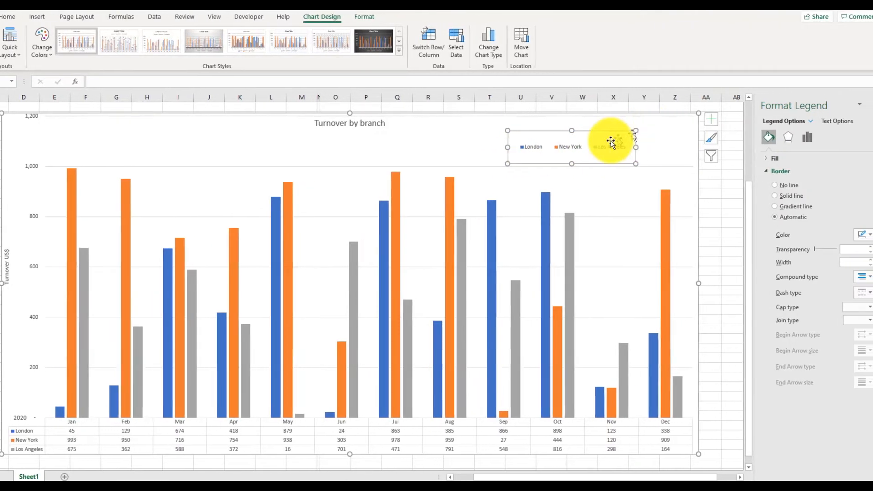
pyautogui.click(823, 136)
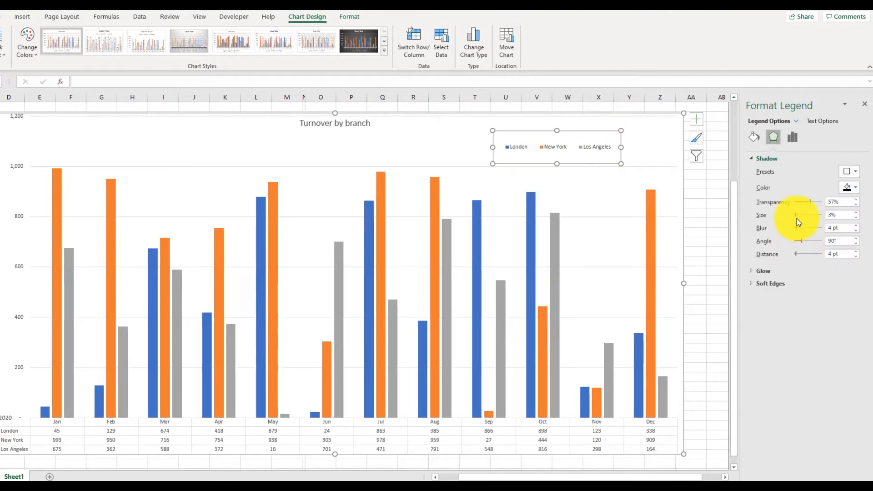
pyautogui.moveTo(797, 217)
pyautogui.mouseDown()
pyautogui.moveTo(811, 217)
pyautogui.moveTo(797, 220)
pyautogui.mouseUp()
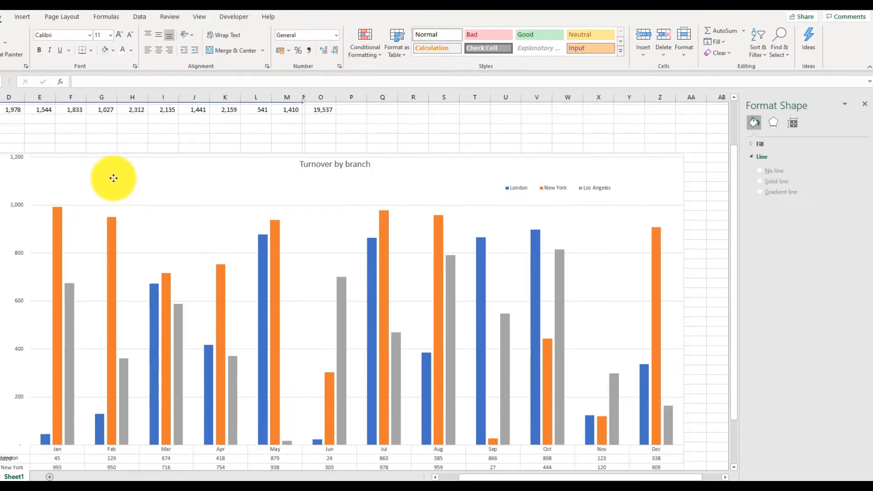
# - Turn off the chart's primary major horizontal gridlines and turn on the primary major vertical gridlines
pyautogui.click(113, 178)
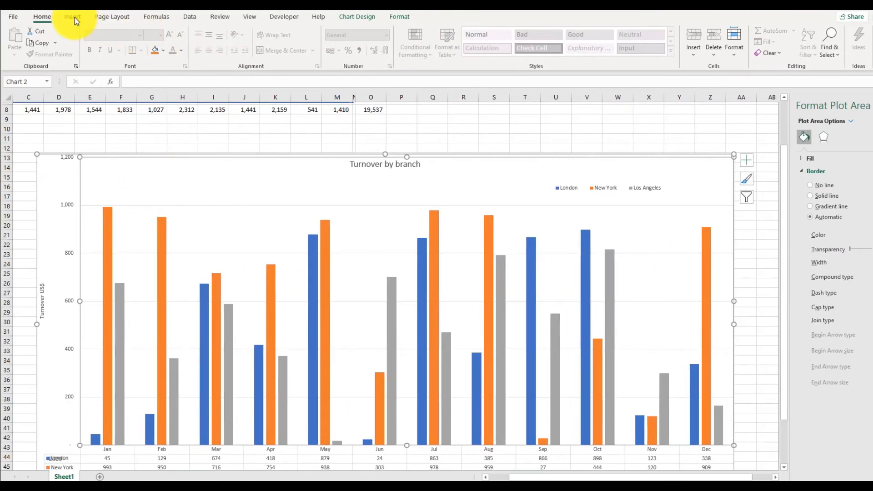
pyautogui.click(358, 18)
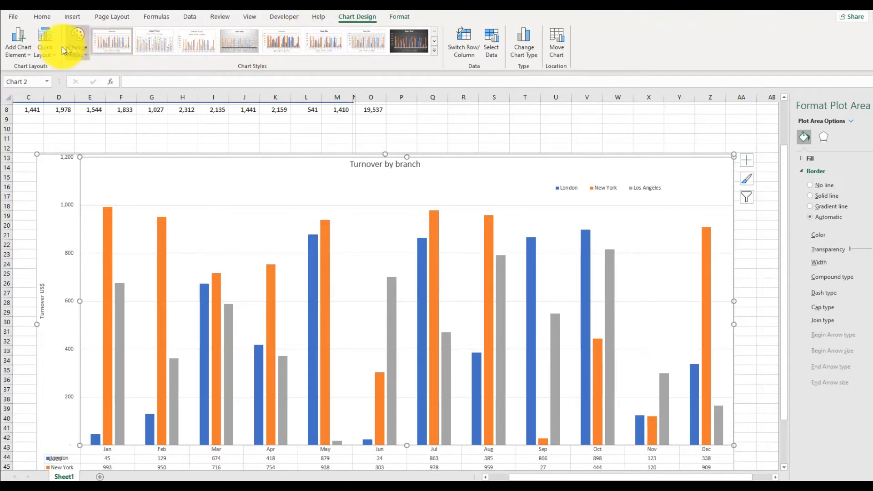
pyautogui.click(14, 49)
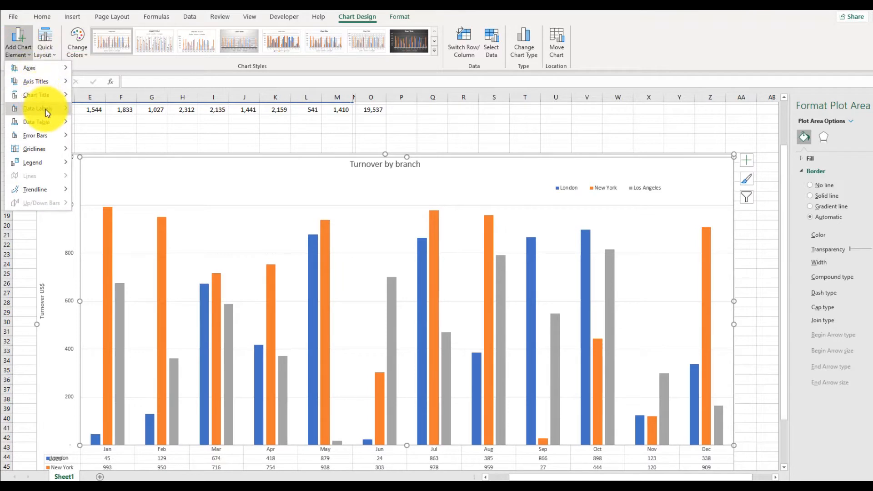
pyautogui.moveTo(46, 109)
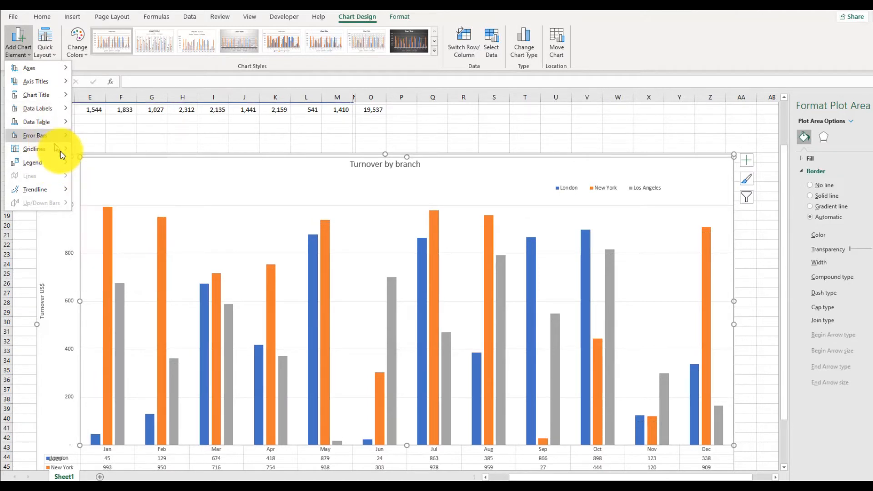
pyautogui.moveTo(53, 148)
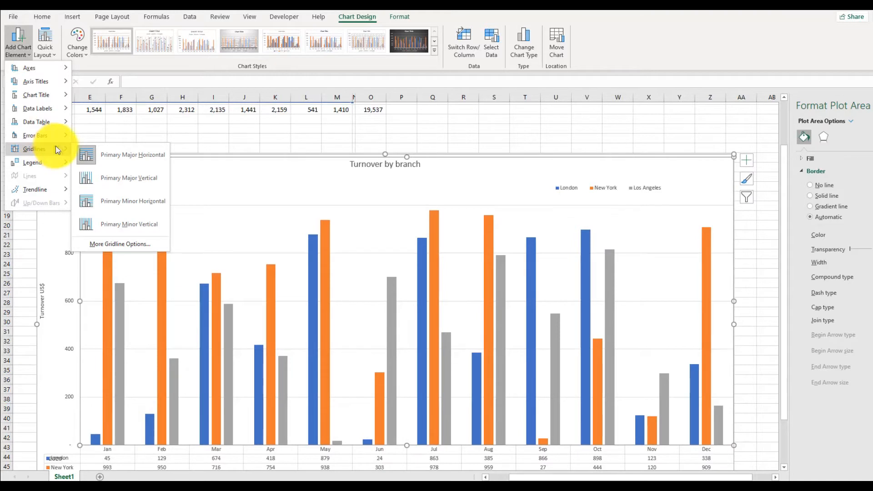
pyautogui.click(100, 153)
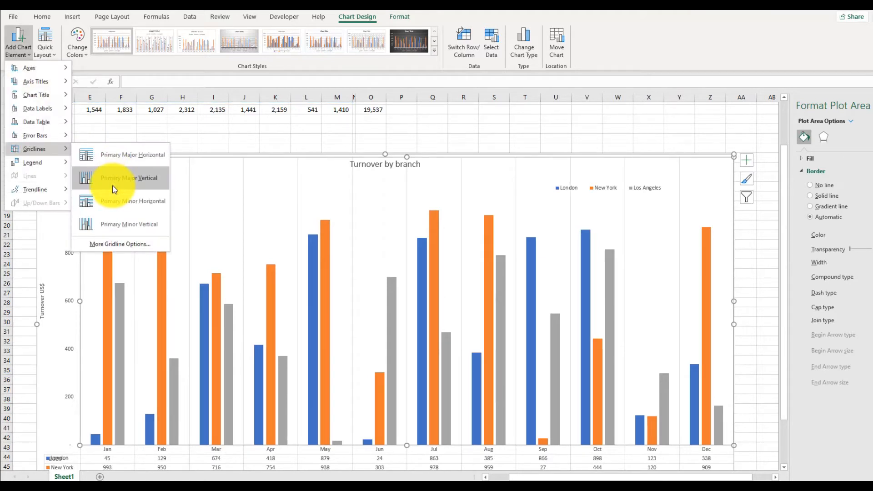
pyautogui.click(113, 189)
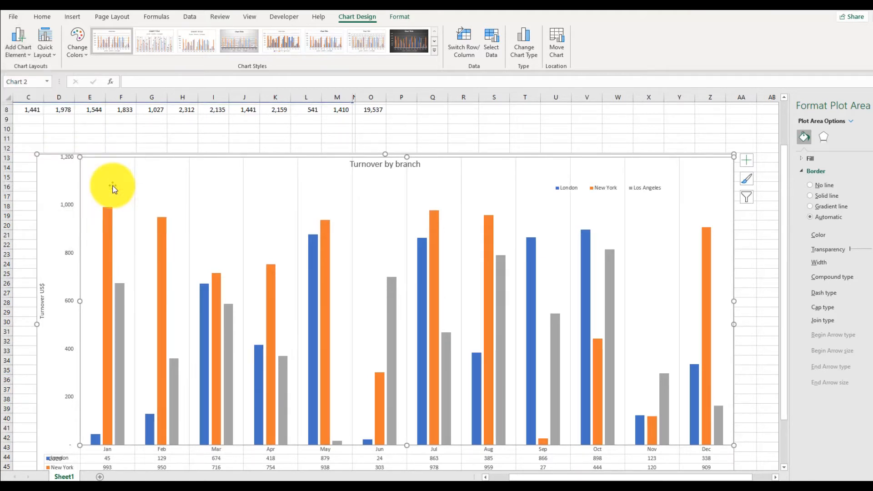
# - Turn the chart's primary major horizontal gridlines back on
pyautogui.click(18, 40)
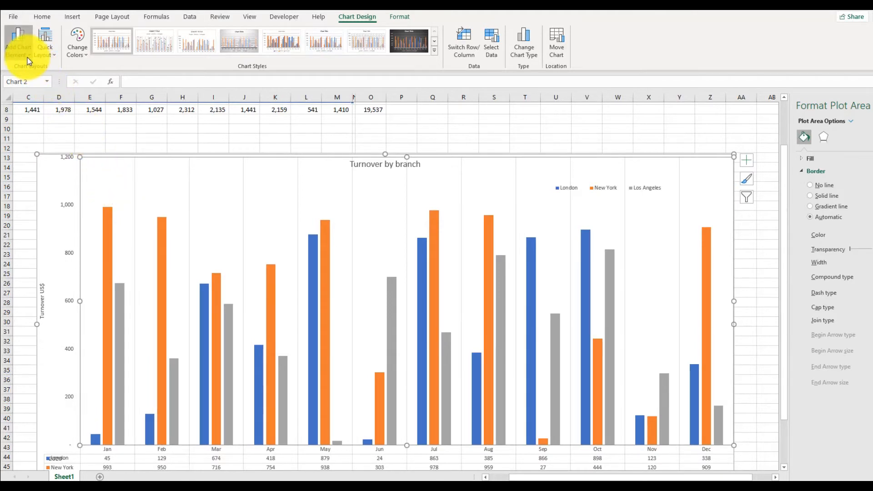
pyautogui.moveTo(53, 143)
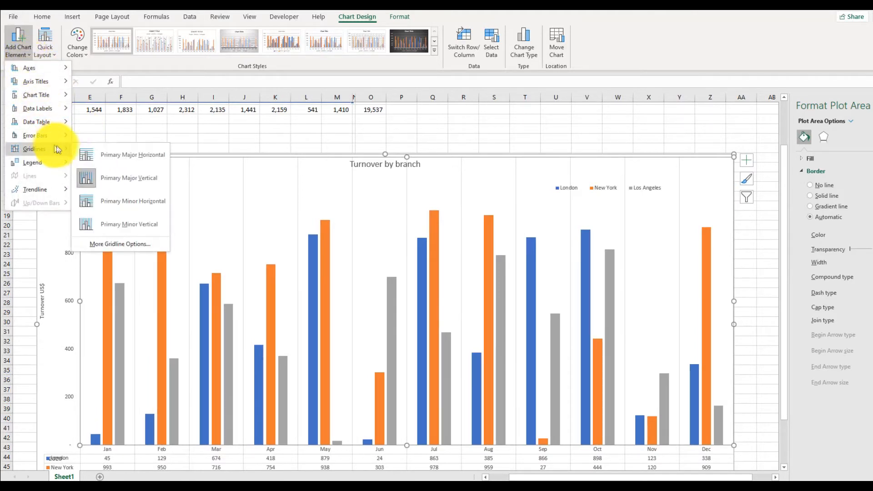
pyautogui.click(126, 154)
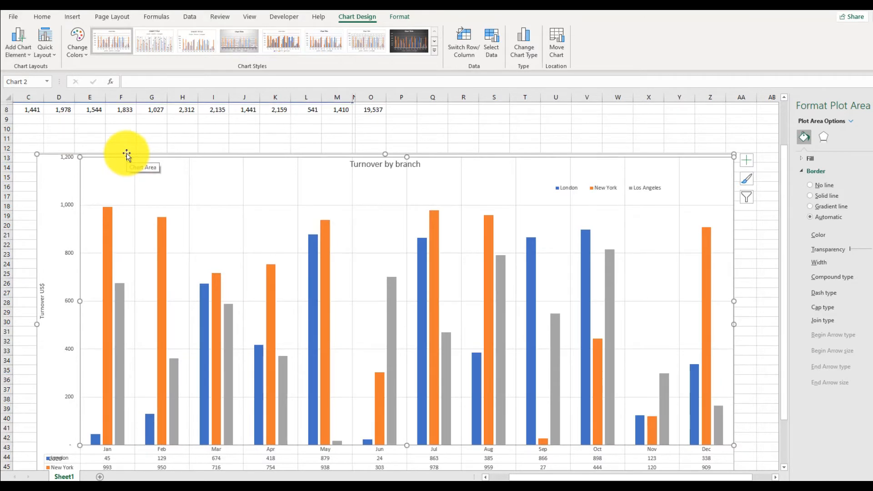
# - Add primary minor horizontal gridlines to the chart
pyautogui.click(26, 58)
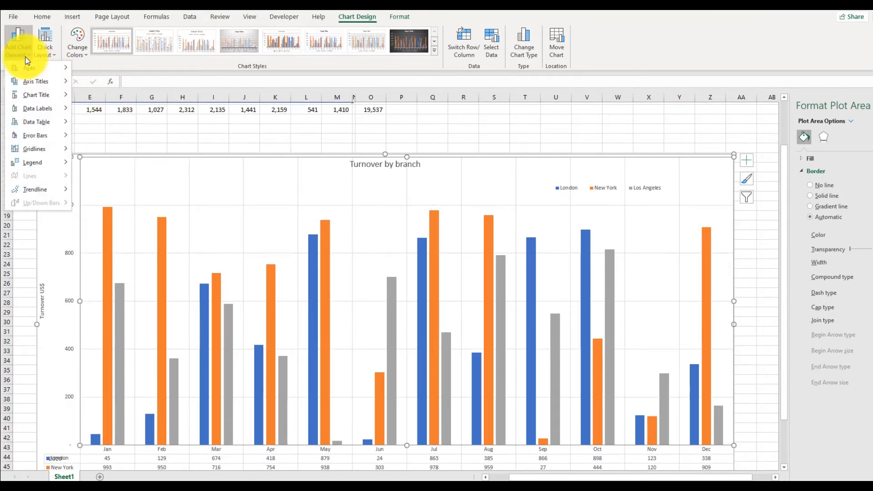
pyautogui.moveTo(48, 148)
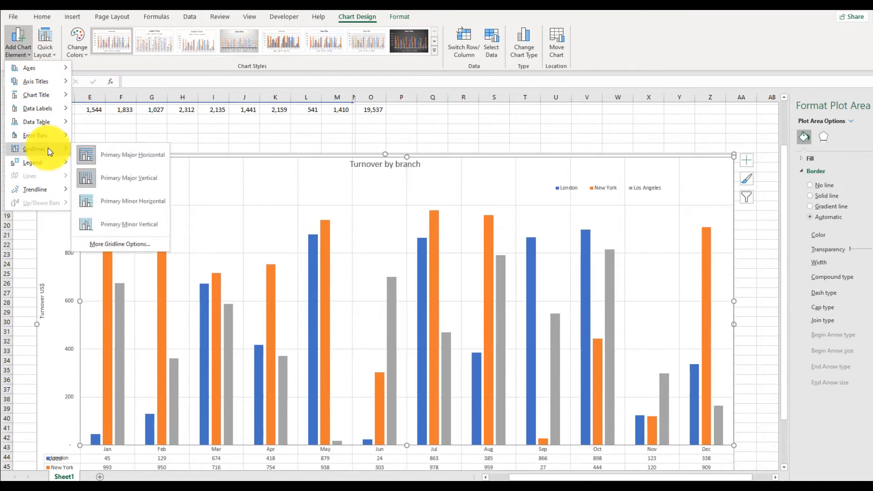
pyautogui.click(153, 177)
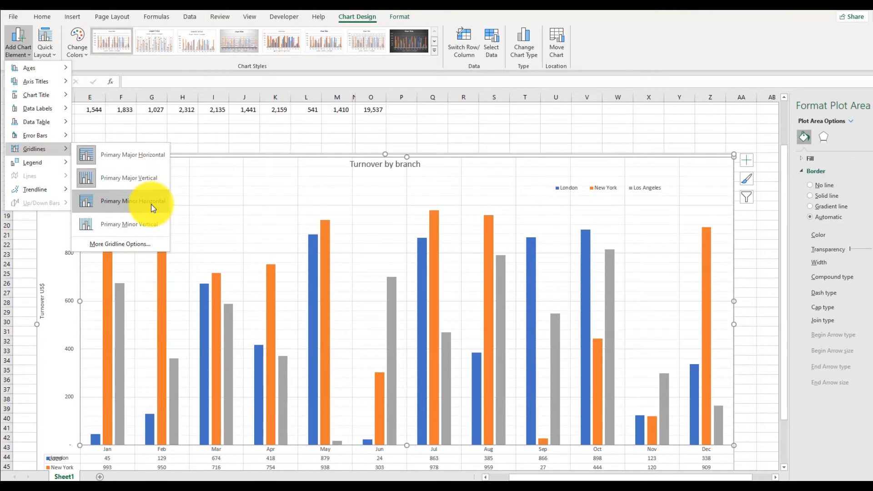
pyautogui.click(151, 204)
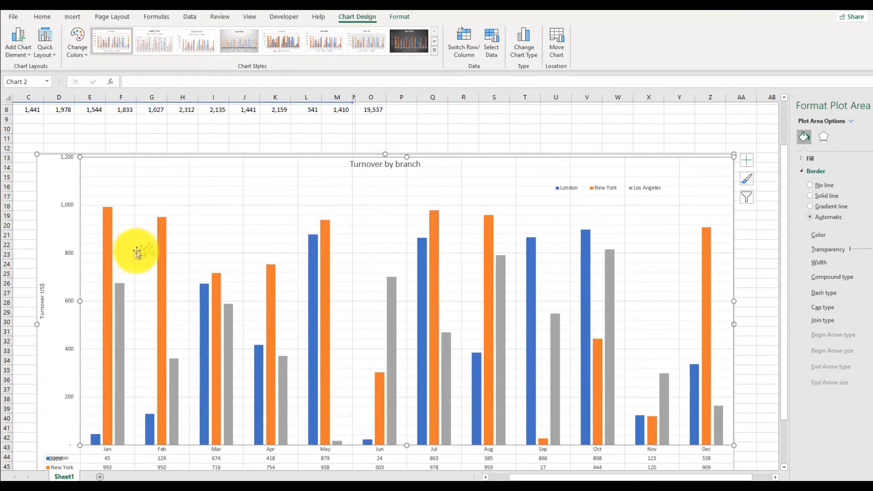
pyautogui.moveTo(102, 257)
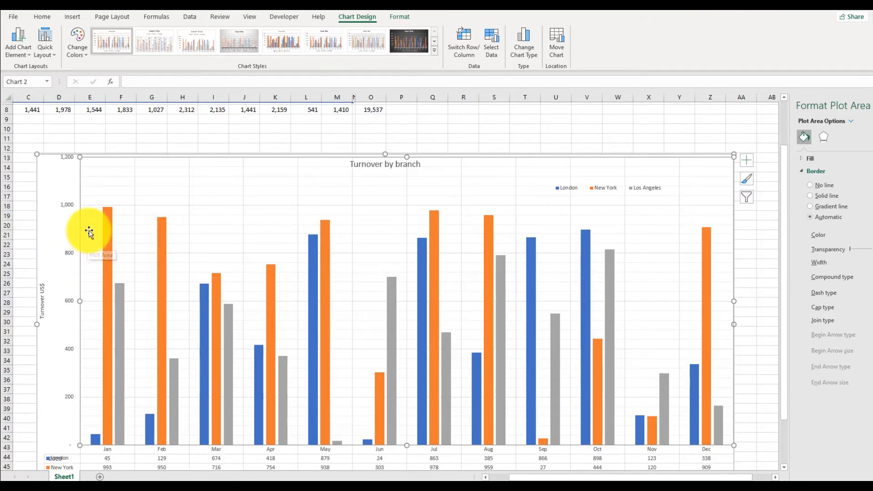
pyautogui.scroll(-1, 89, 232)
pyautogui.click(18, 41)
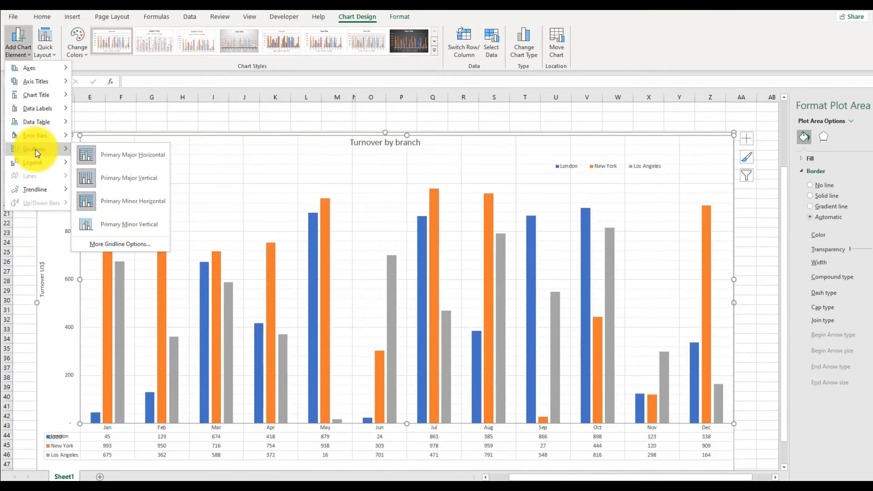
pyautogui.click(345, 280)
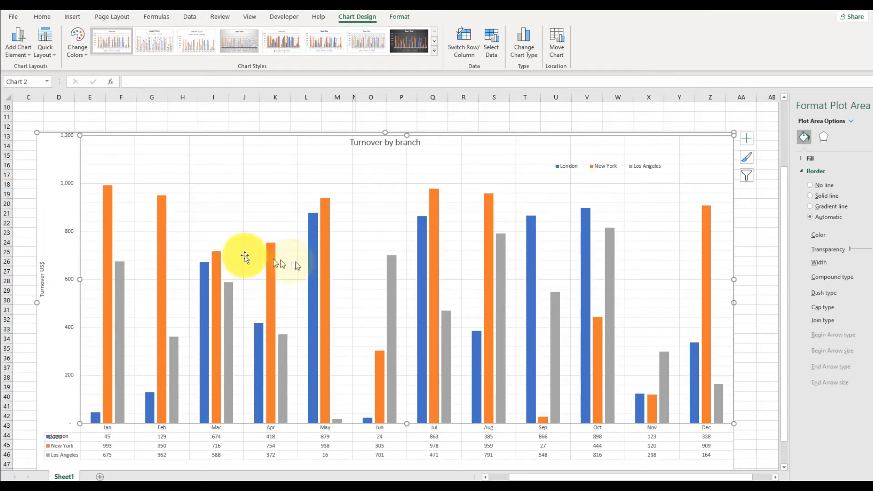
# - Remove the primary major vertical gridlines from the chart
pyautogui.click(28, 47)
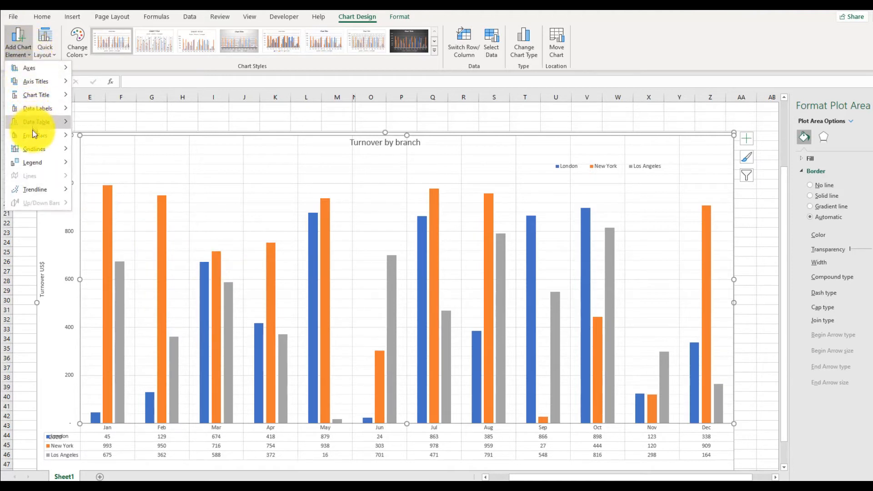
pyautogui.moveTo(34, 150)
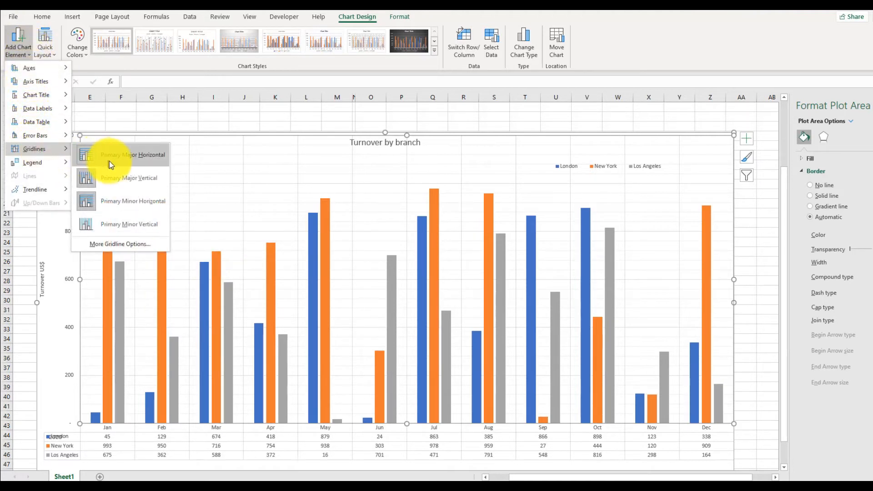
pyautogui.click(118, 181)
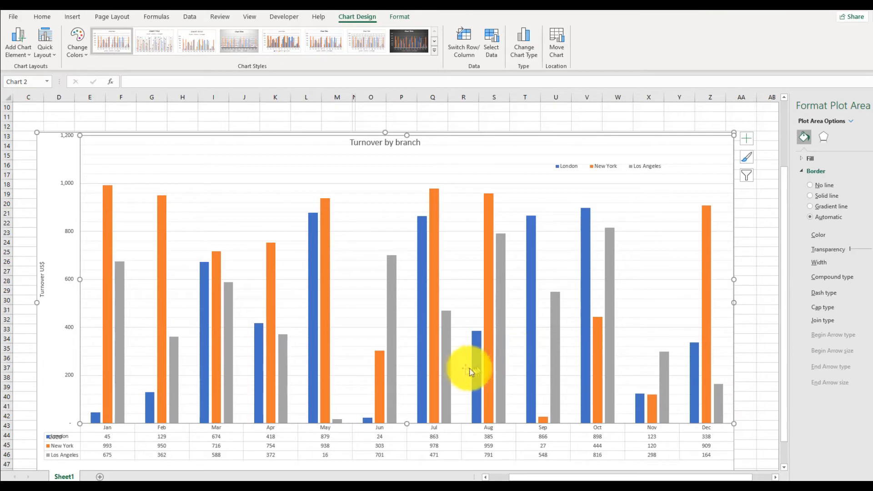
pyautogui.click(17, 46)
pyautogui.moveTo(44, 192)
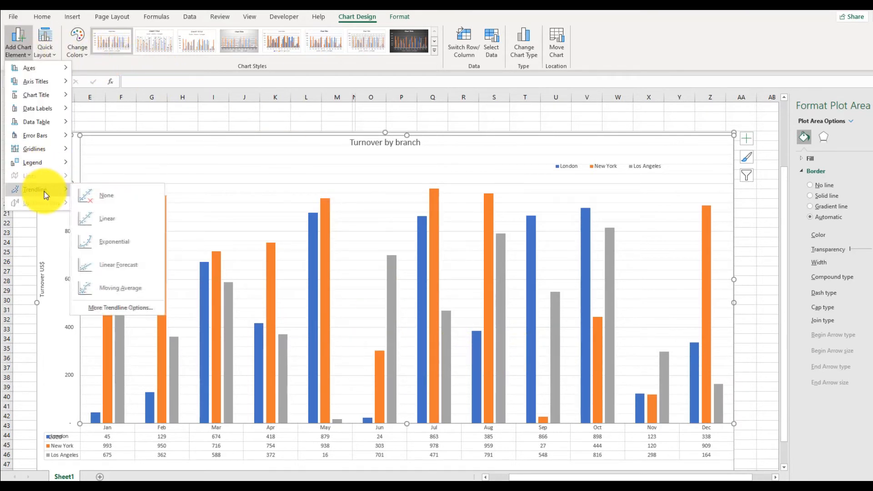
pyautogui.moveTo(44, 70)
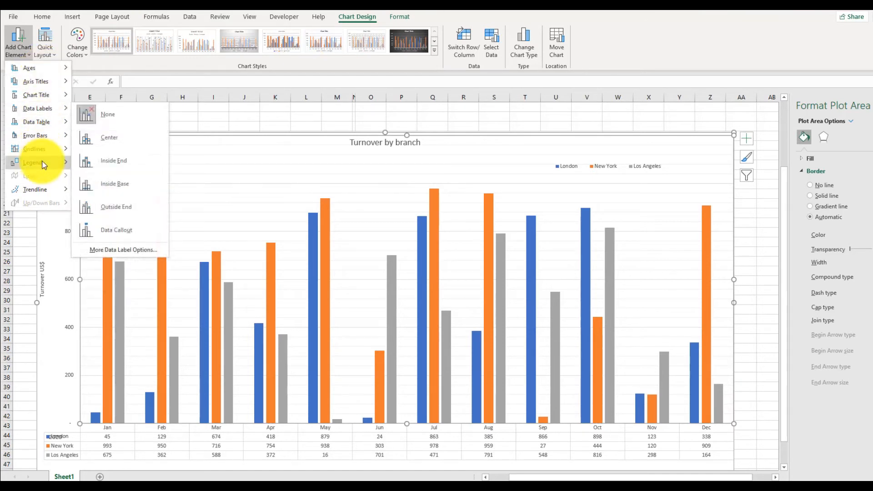
pyautogui.moveTo(45, 149)
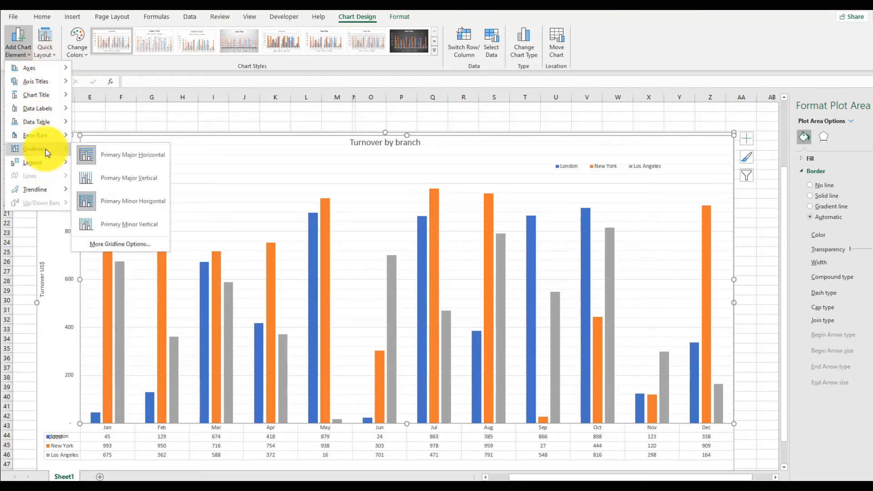
pyautogui.click(58, 427)
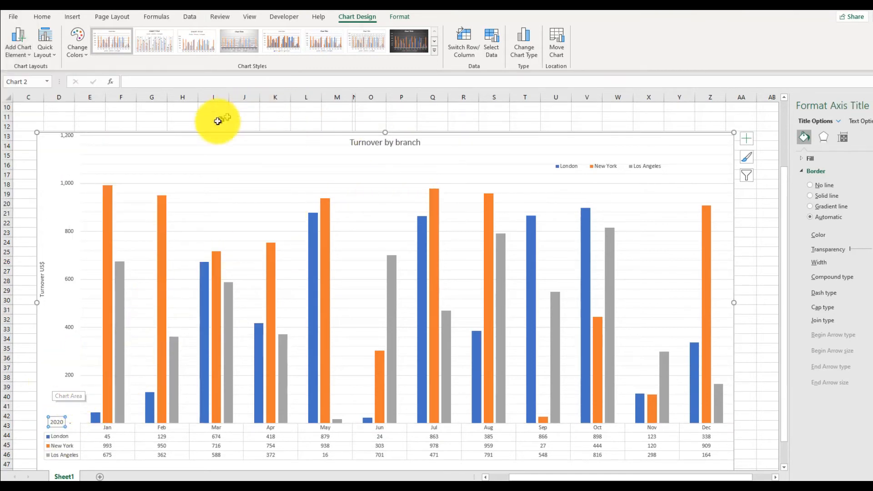
# - Try the second preset chart style, switch the chart to the third preset style, and select the New York series
pyautogui.click(162, 45)
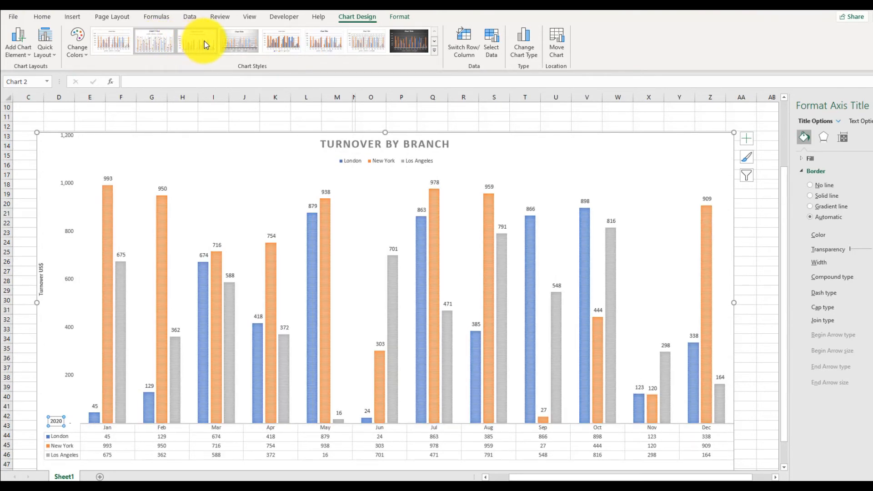
pyautogui.click(203, 41)
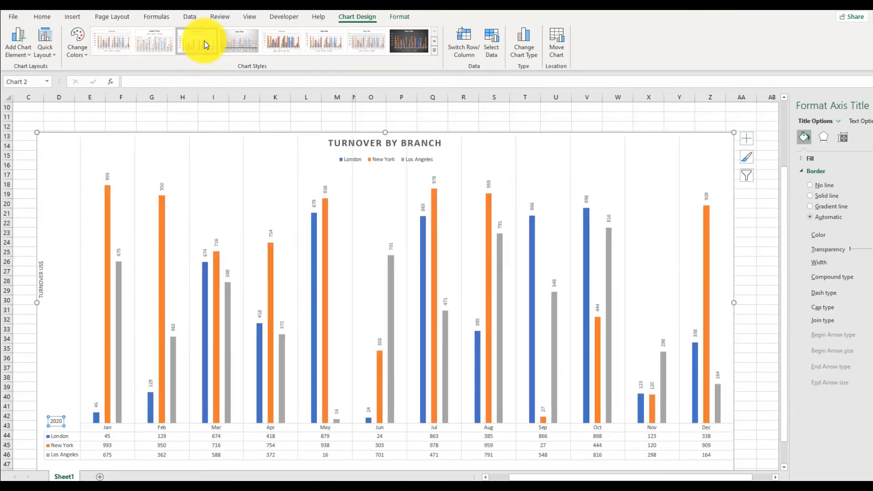
pyautogui.click(324, 258)
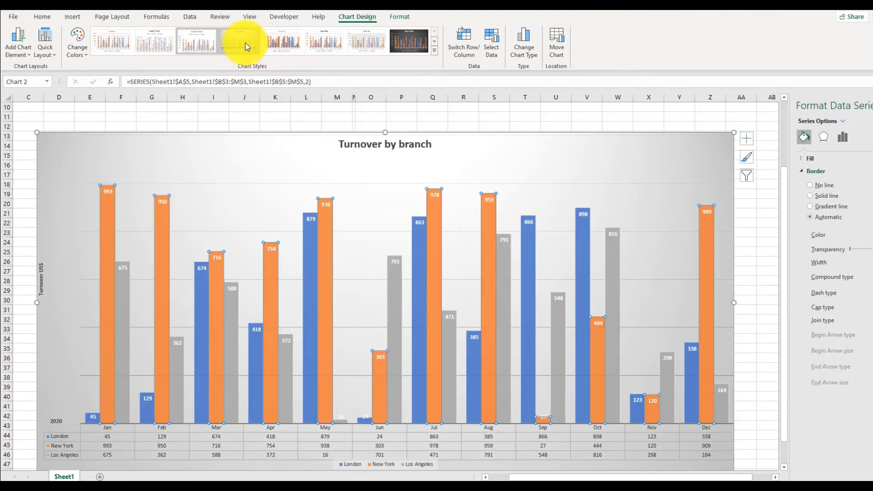
# - Apply the fourth preset style to the chart and remove the data labels from the New York series
pyautogui.click(245, 43)
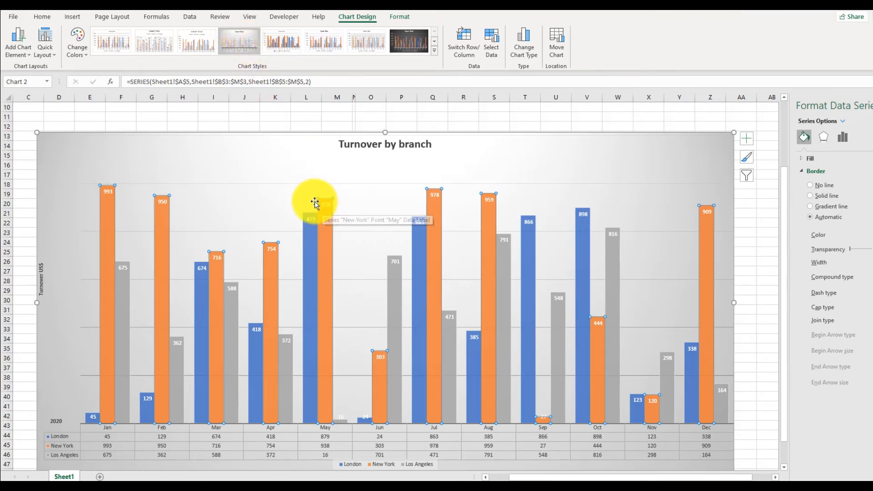
pyautogui.click(23, 53)
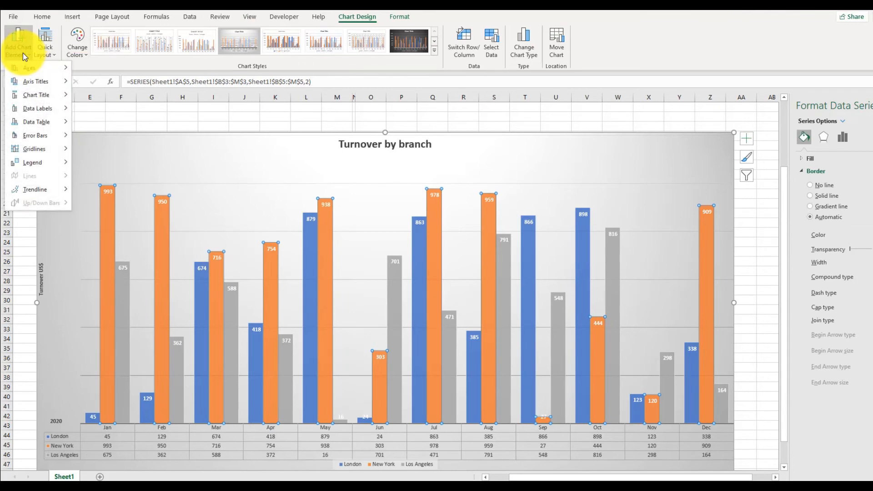
pyautogui.moveTo(34, 108)
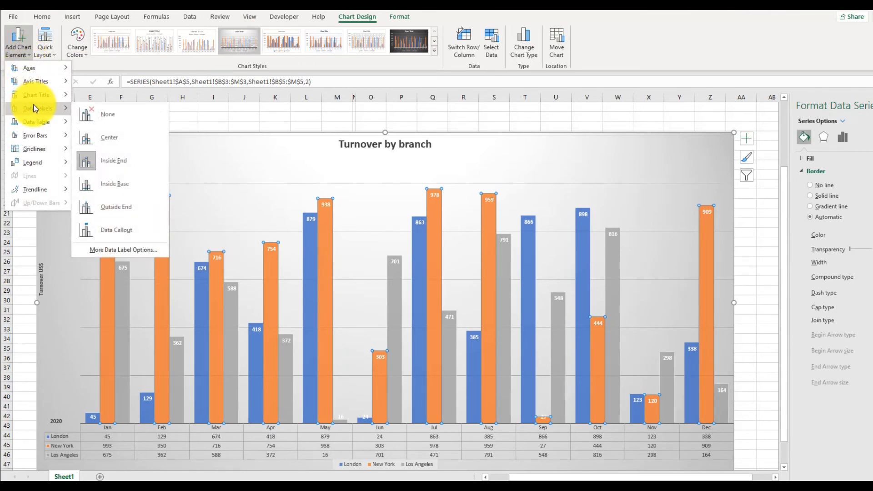
pyautogui.click(89, 112)
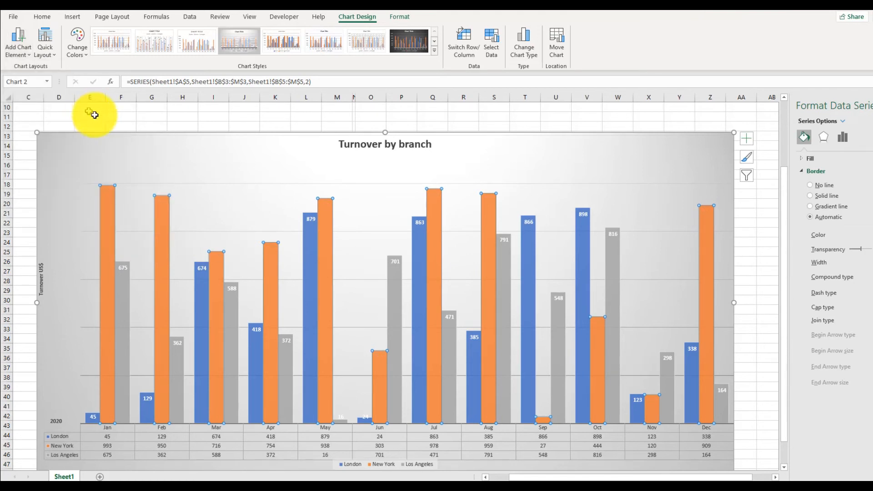
# - Remove the data labels from the Los Angeles series
pyautogui.click(122, 286)
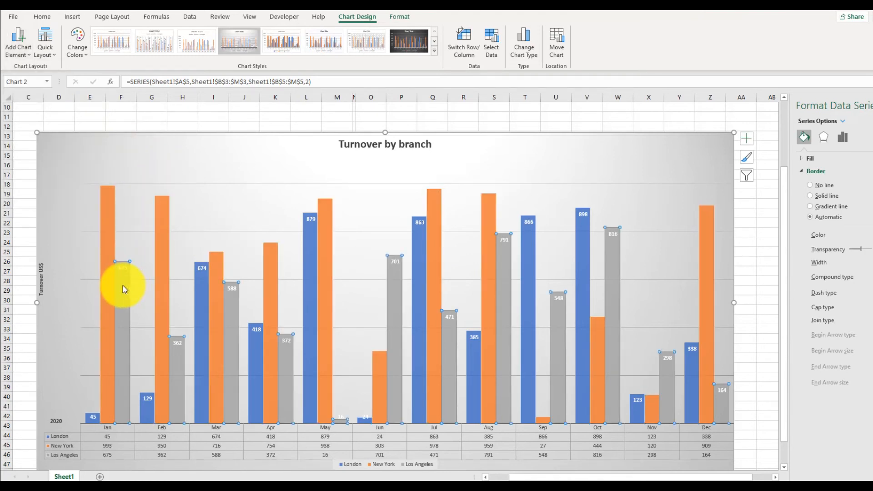
pyautogui.click(18, 50)
pyautogui.moveTo(29, 108)
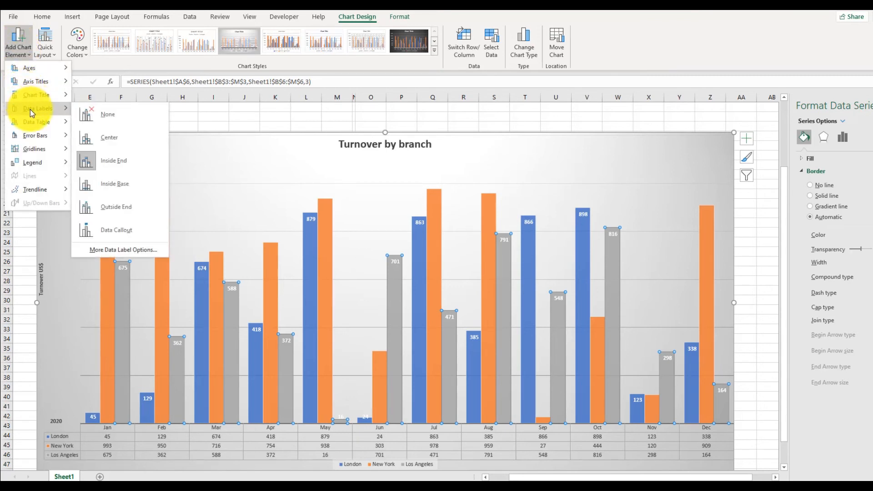
pyautogui.click(98, 114)
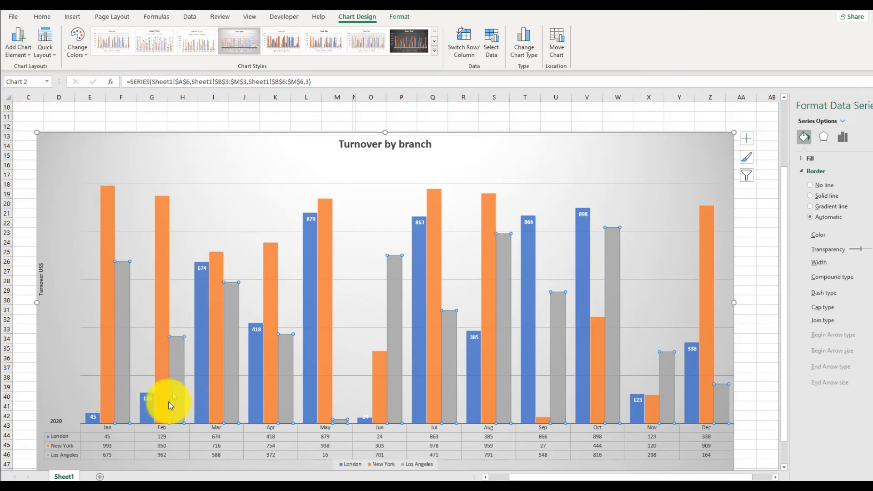
# - Remove the data labels from the London series
pyautogui.click(204, 279)
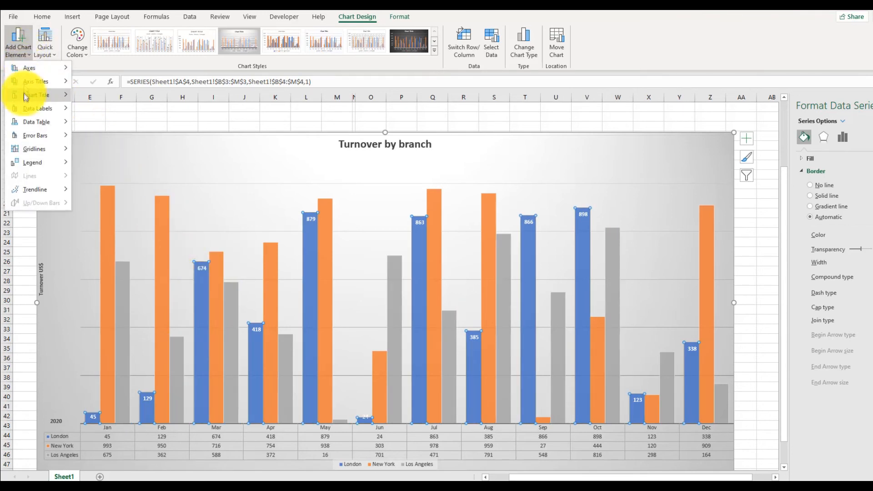
pyautogui.moveTo(27, 108)
pyautogui.click(87, 119)
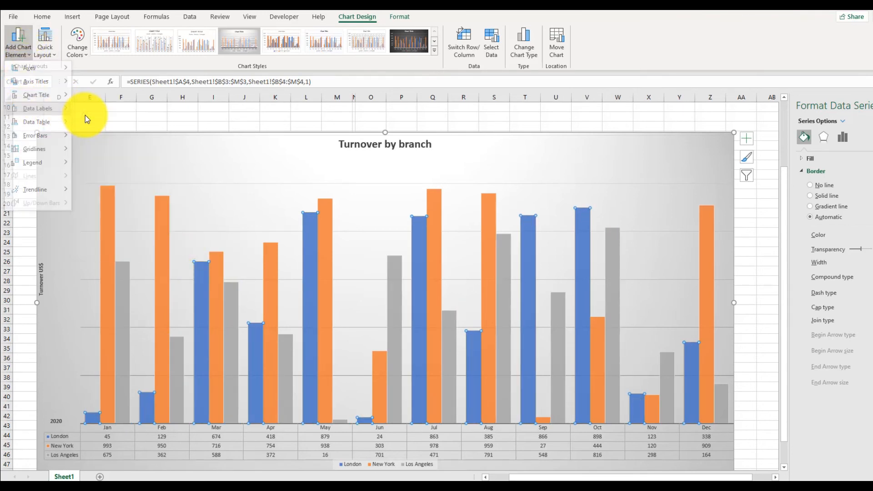
# - Try the dark eighth preset style on the chart and replace it with the thirteenth preset style, which has overlapping semi-transparent columns
pyautogui.click(540, 140)
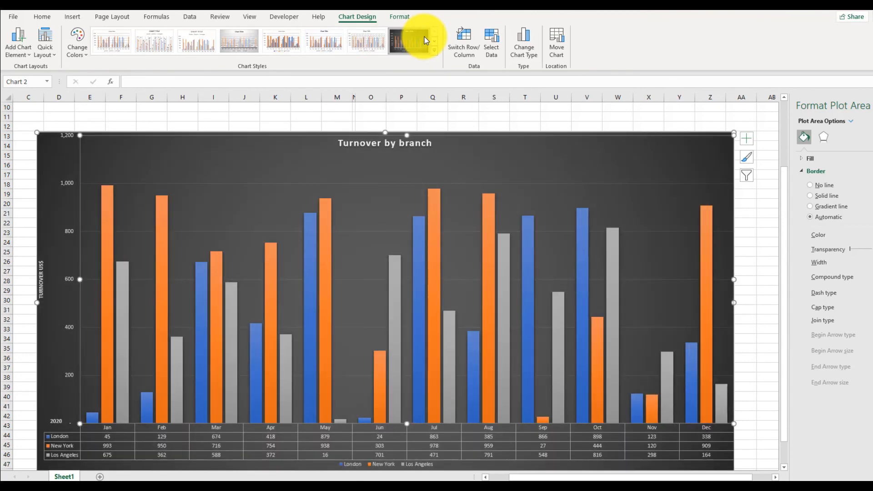
pyautogui.click(424, 39)
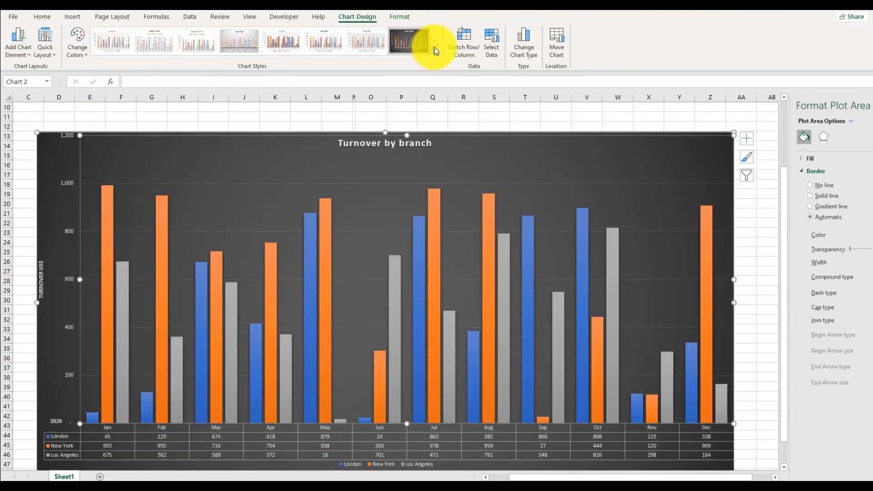
pyautogui.click(436, 53)
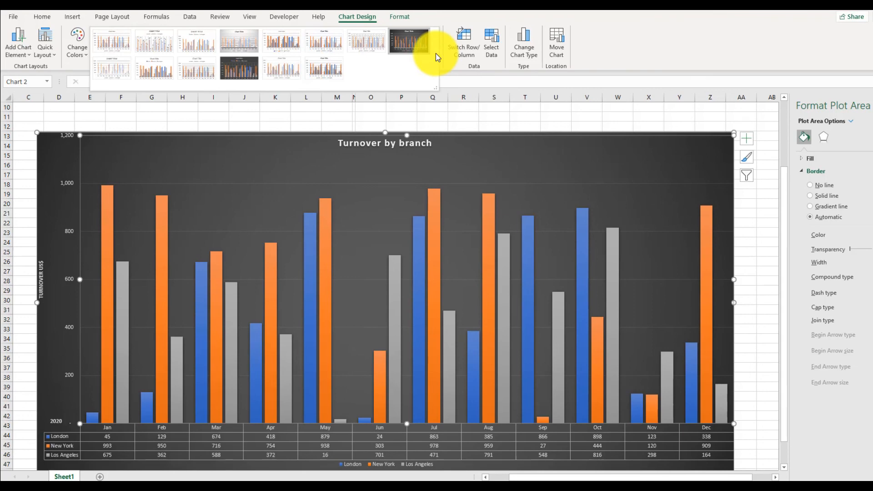
pyautogui.click(285, 69)
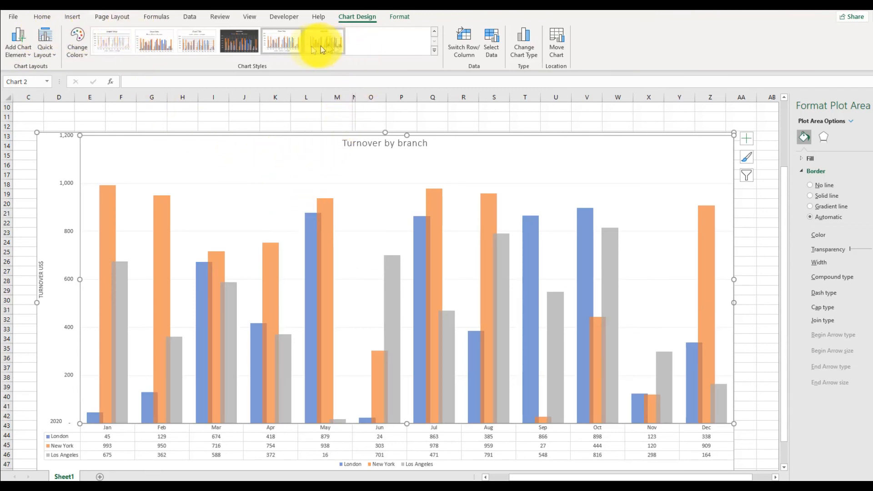
pyautogui.scroll(2, 318, 43)
pyautogui.scroll(1, 252, 43)
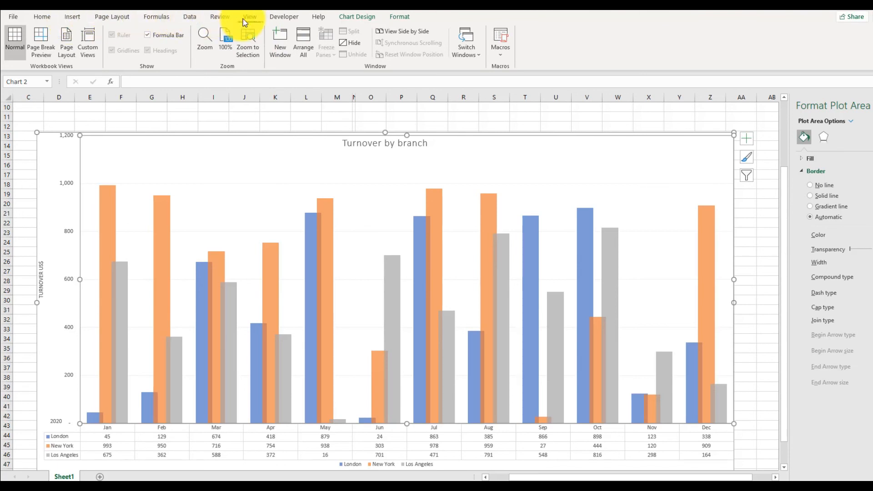
pyautogui.click(352, 19)
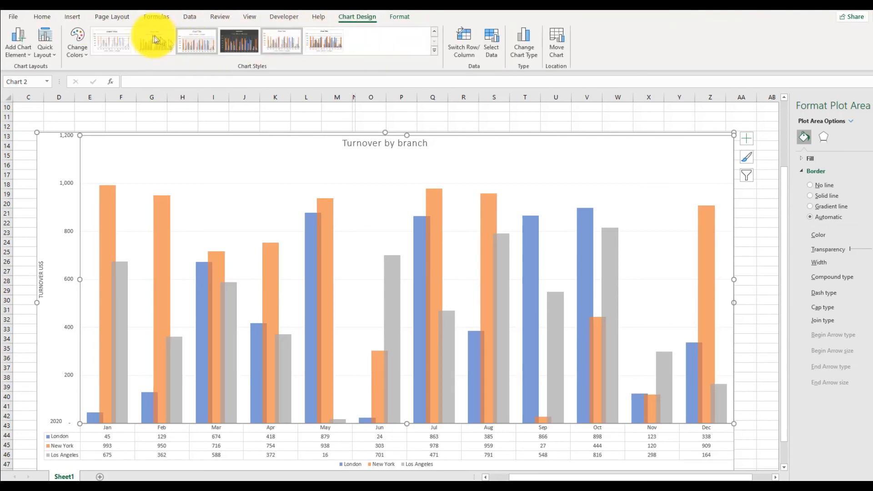